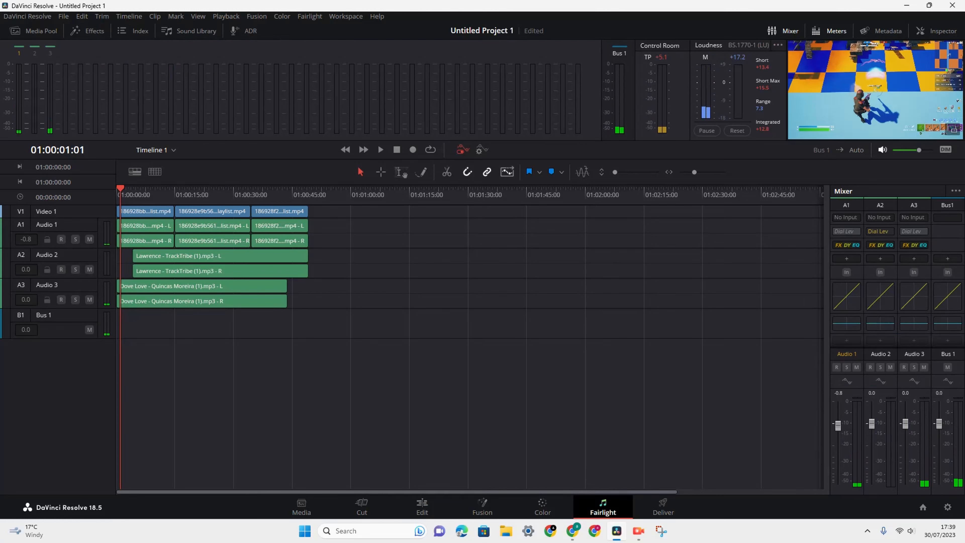
Examine the video clips on Video 1 and the clips on Audio 1, Audio 2 and Audio 3
left_click(147, 230)
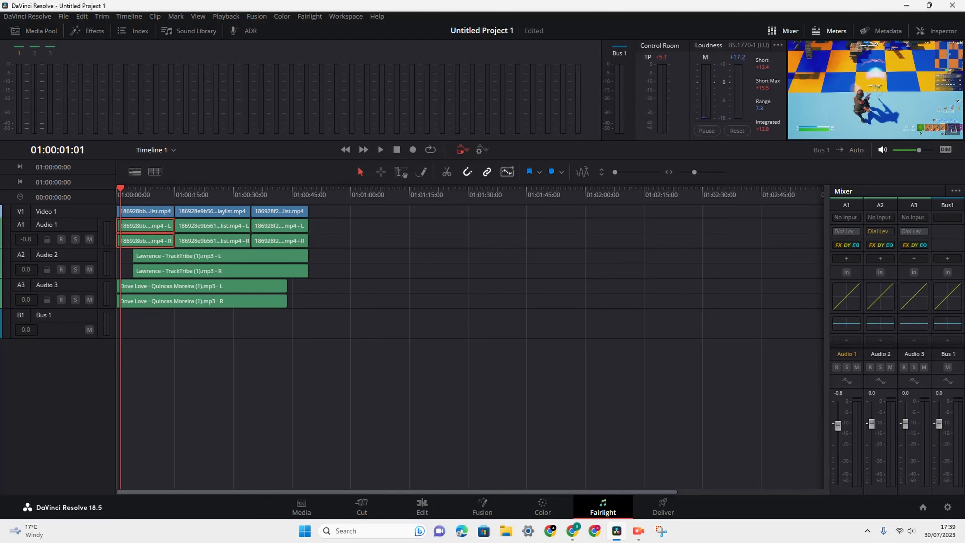
left_click(213, 230)
left_click(279, 233)
left_click(227, 263)
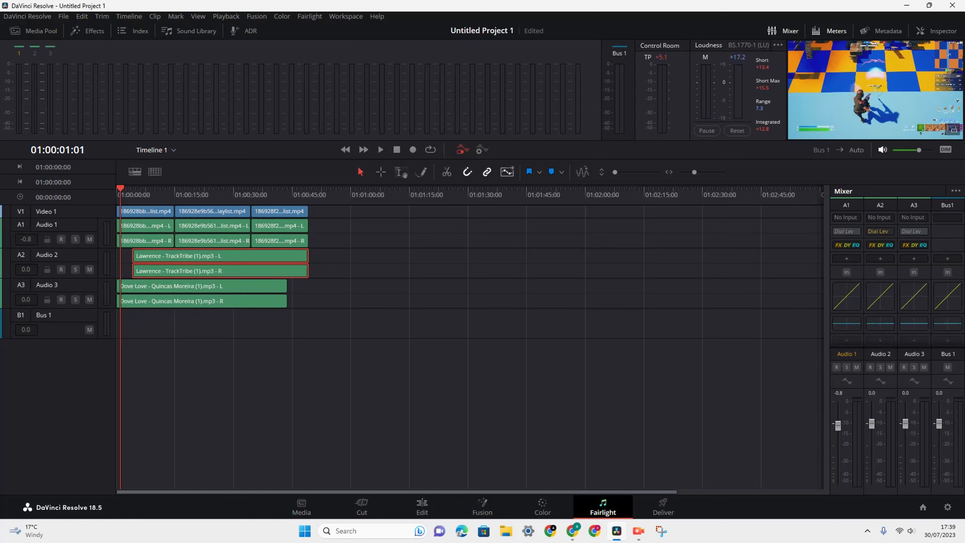
left_click(213, 294)
left_click(279, 212)
left_click(213, 211)
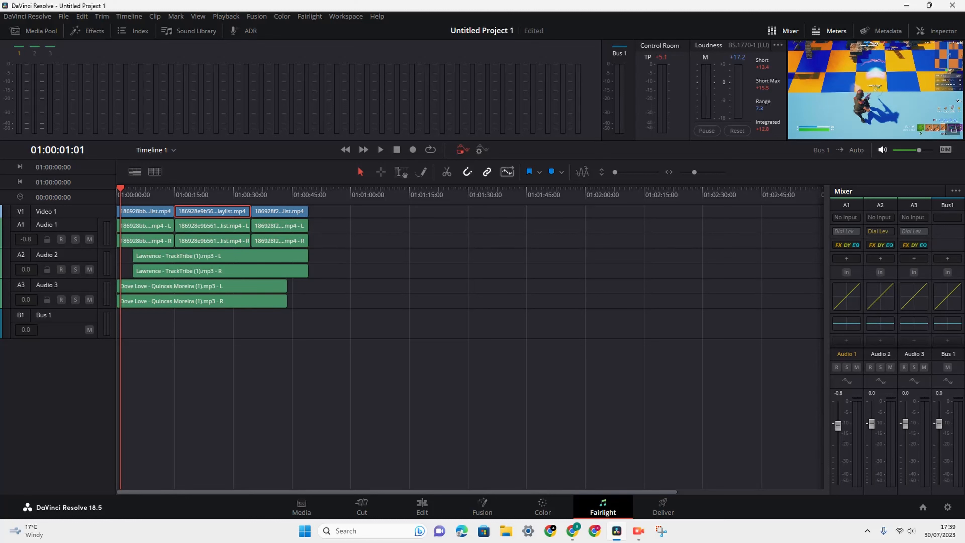
left_click(147, 212)
left_click(279, 212)
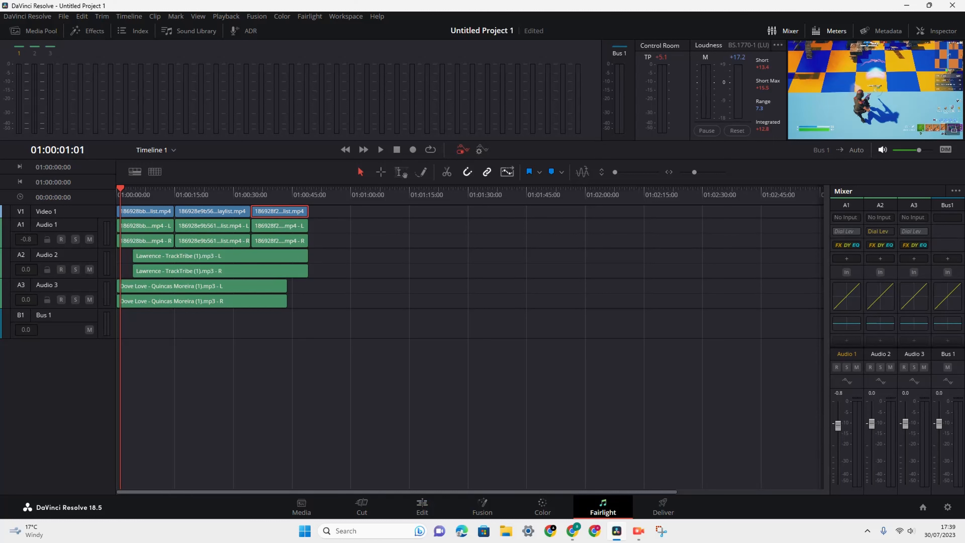
left_click(354, 258)
left_click(224, 267)
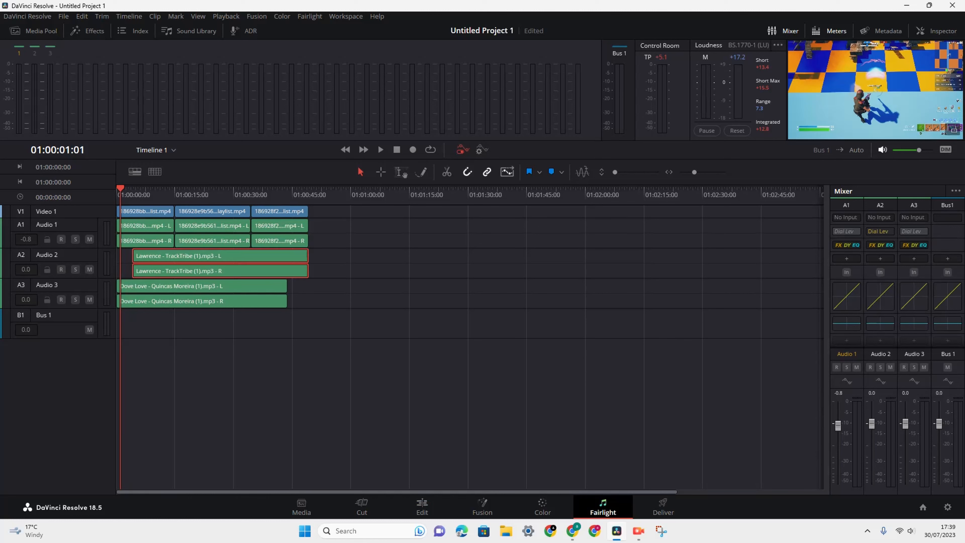
left_click(213, 237)
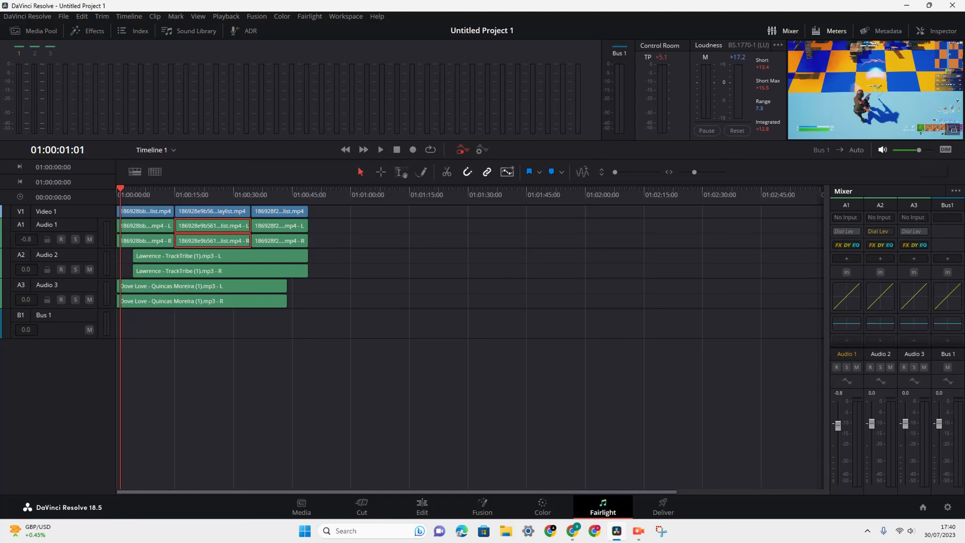
Lower the monitoring volume slightly and play a few seconds of the timeline
mouse_move(919, 150)
left_mouse_down()
mouse_move(902, 149)
mouse_move(919, 150)
mouse_move(911, 150)
left_mouse_up()
key("space")
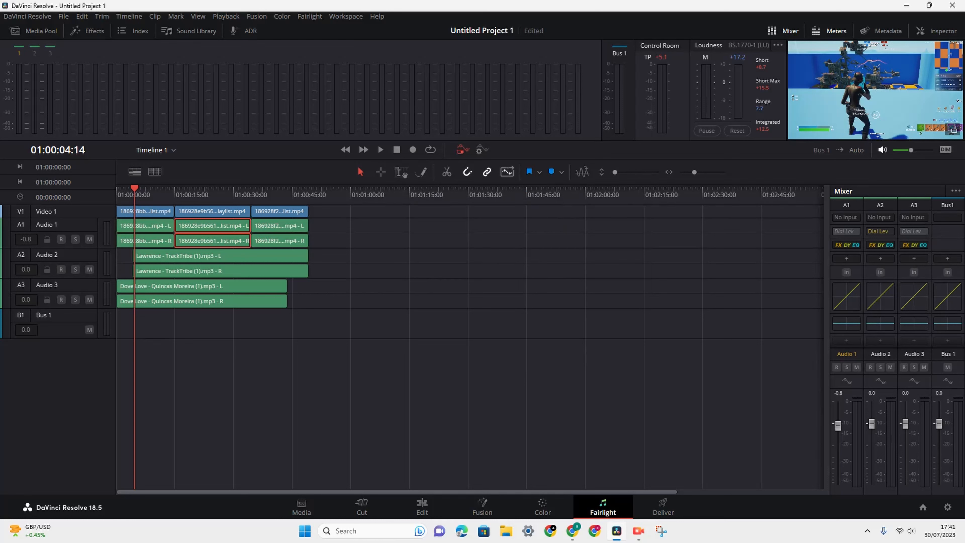
Go through the gameplay and music clips on the three audio tracks and play the timeline to check their levels
left_click(152, 232)
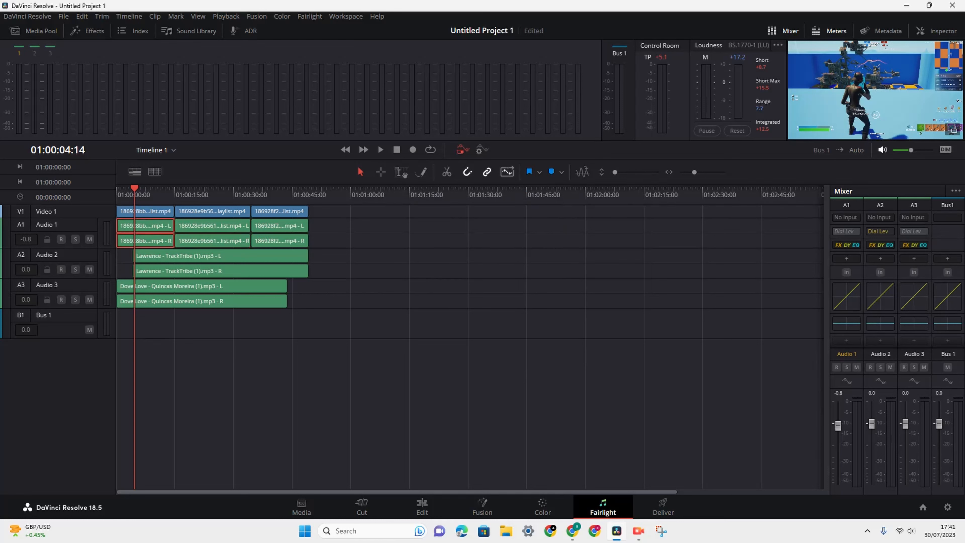
left_click(213, 262)
left_click(201, 293)
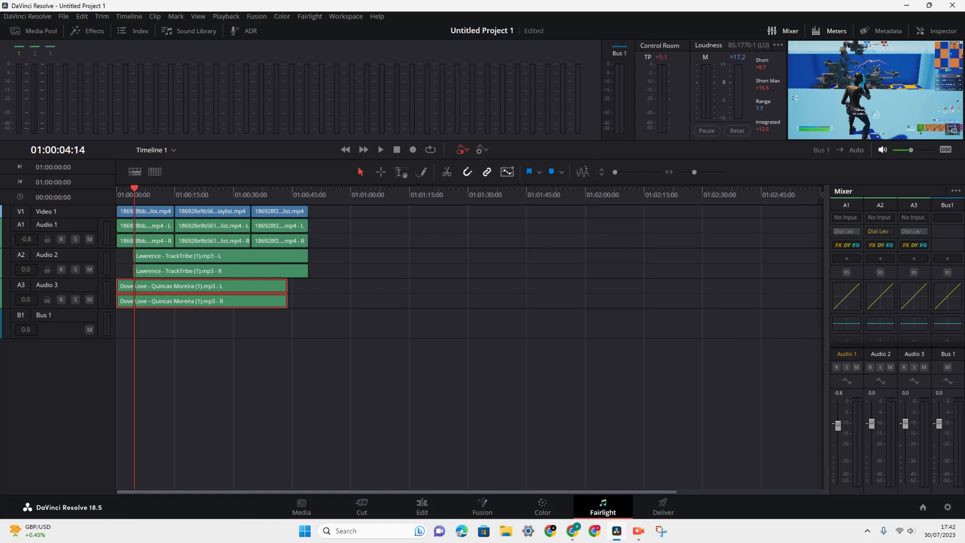
left_click(152, 233)
left_click(213, 233)
left_click(280, 233)
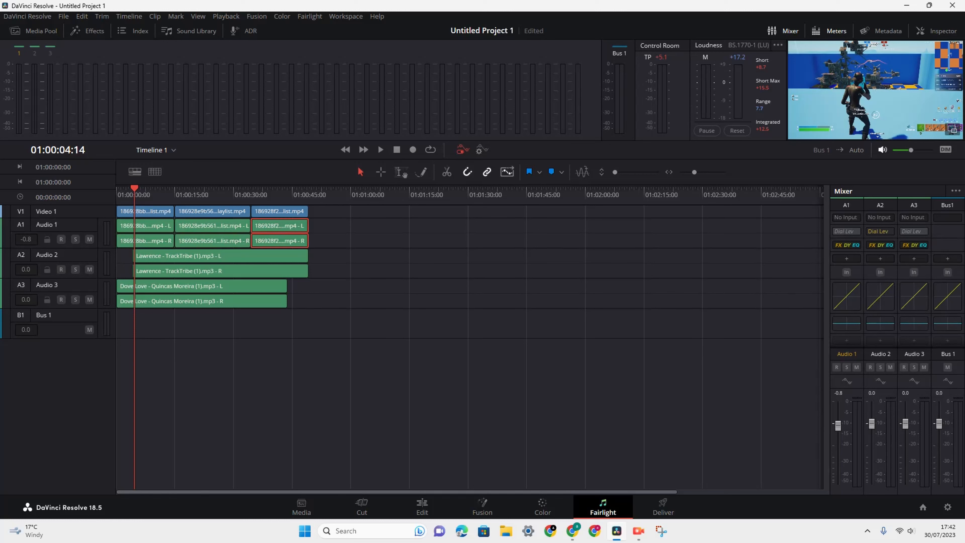
left_click(243, 263)
left_click(213, 294)
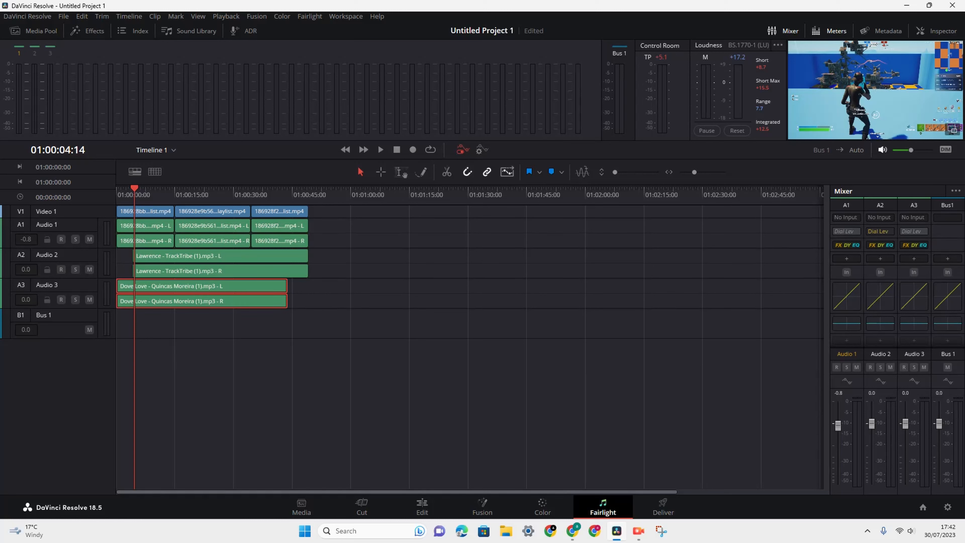
left_click(381, 149)
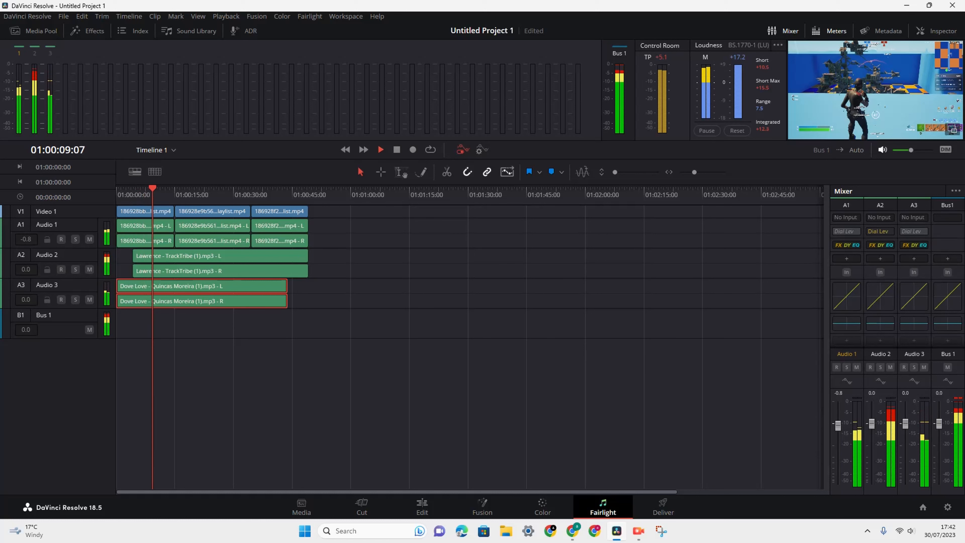
left_click(397, 150)
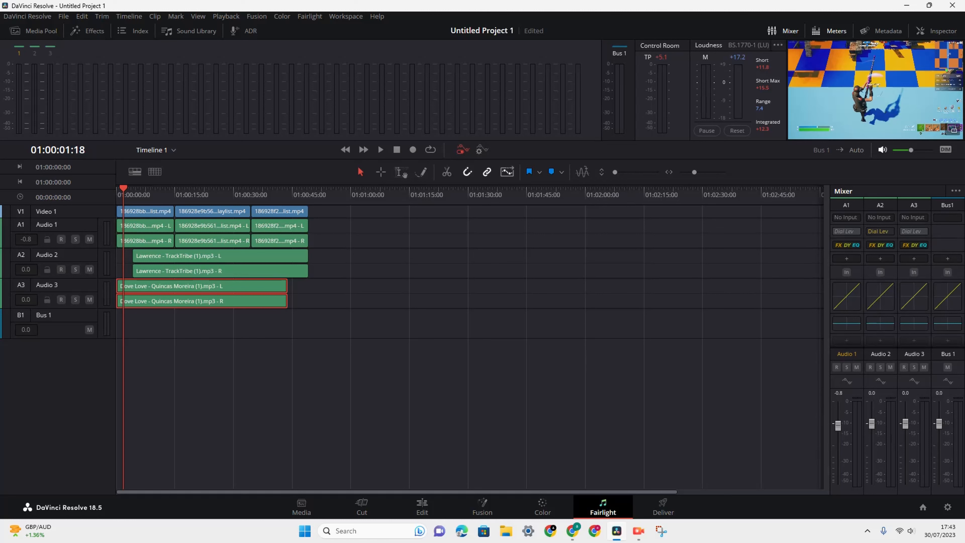
Look through the sound library, the track index, the media pool and the effects
left_click(188, 31)
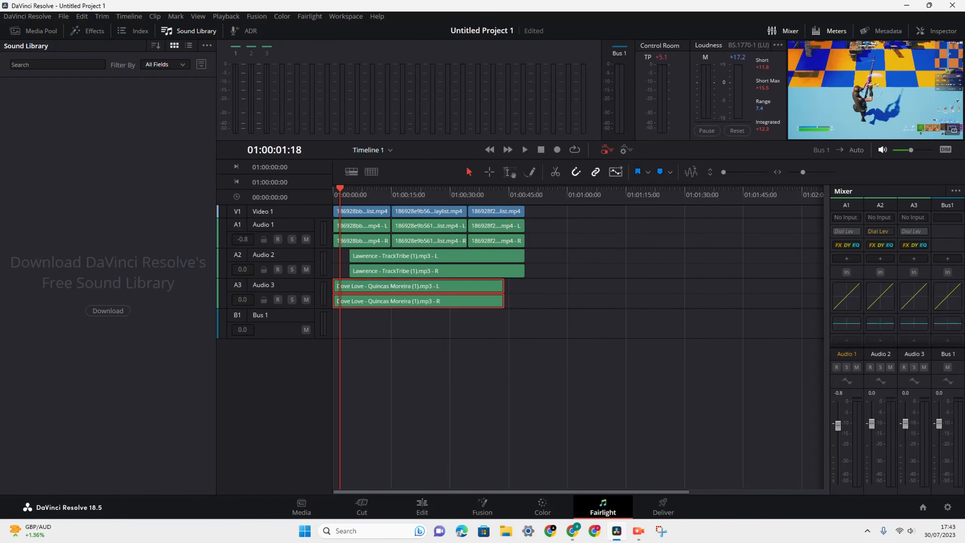
left_click(166, 31)
left_click(122, 31)
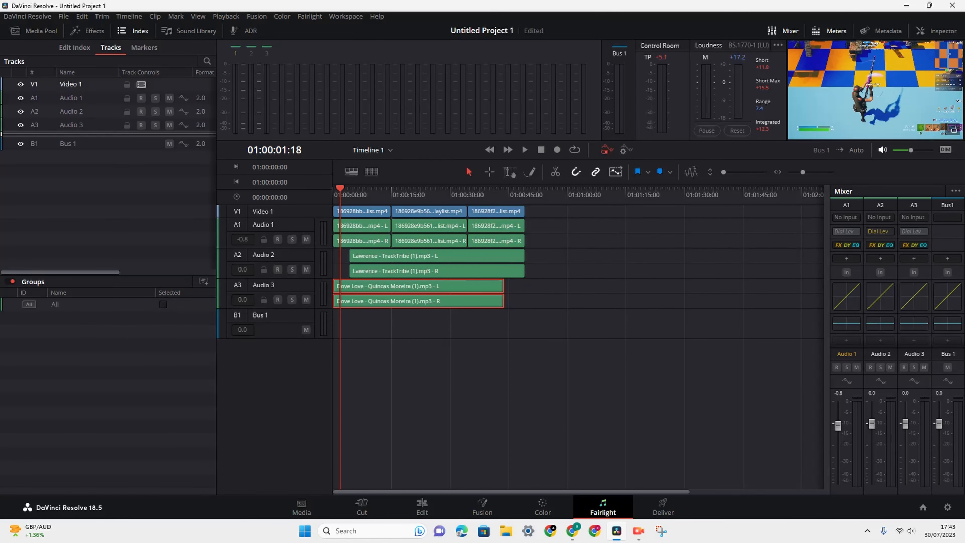
left_click(129, 31)
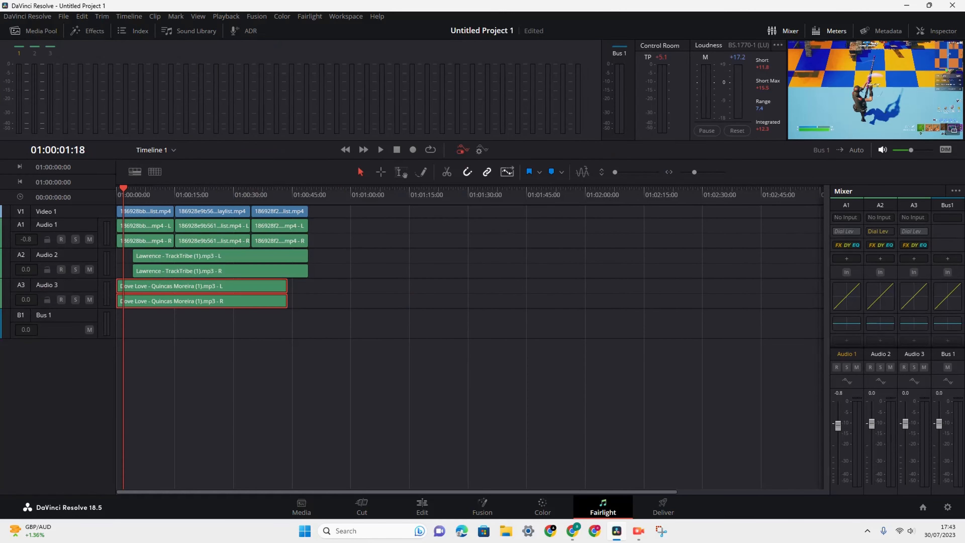
left_click(36, 31)
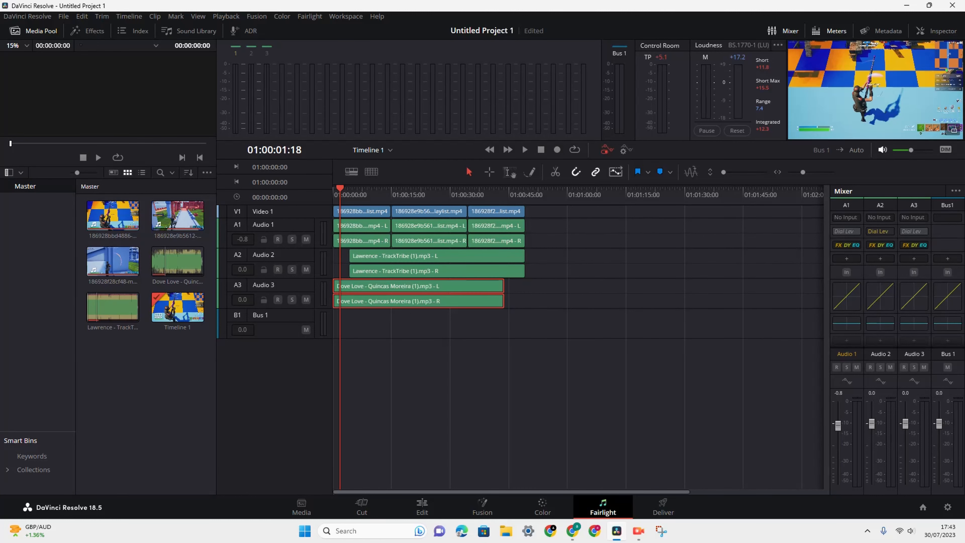
left_click(37, 31)
left_click(87, 31)
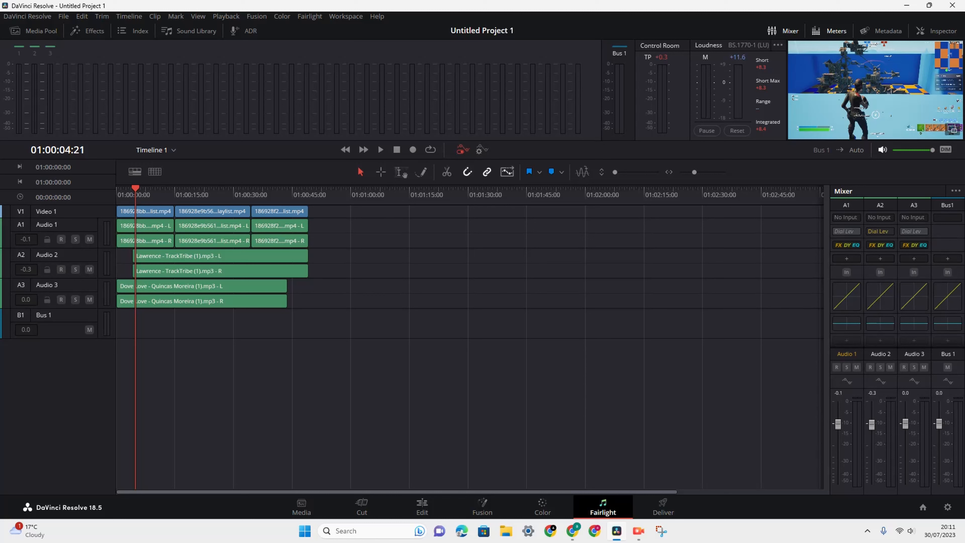
Set the Audio 1 and Audio 2 fader levels to 0.0, checking the mix in playback and saving the project
left_click_drag(838, 424, 838, 424)
key("space")
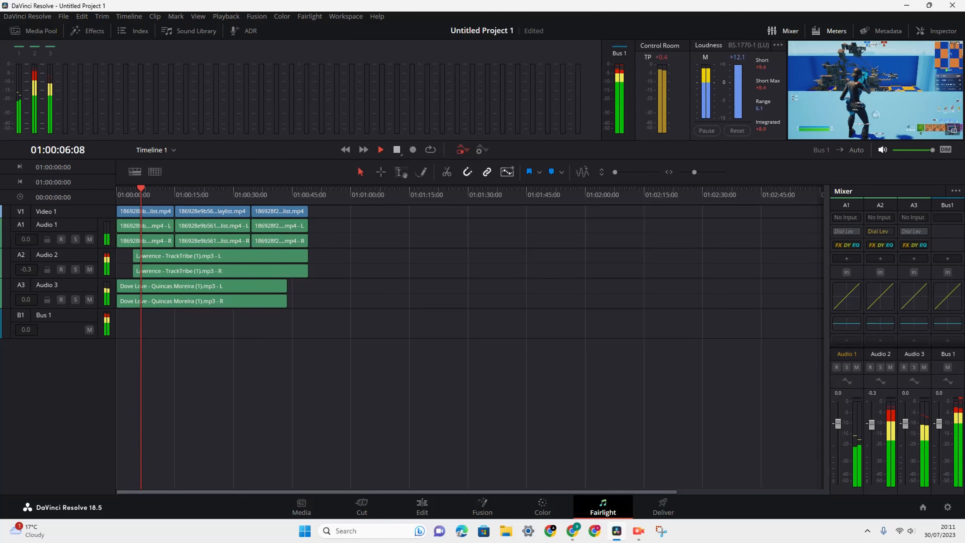
key("space")
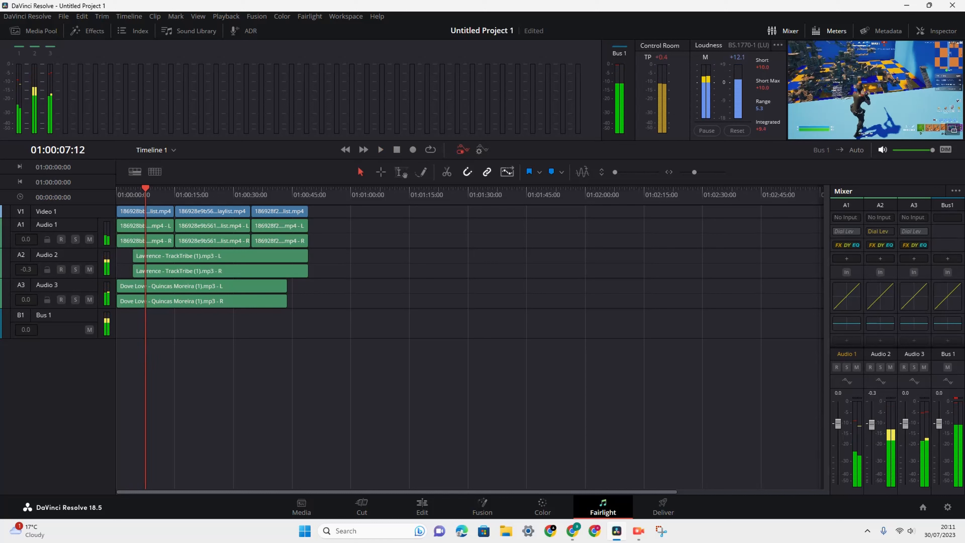
key("ctrl+s")
left_click_drag(872, 424, 872, 436)
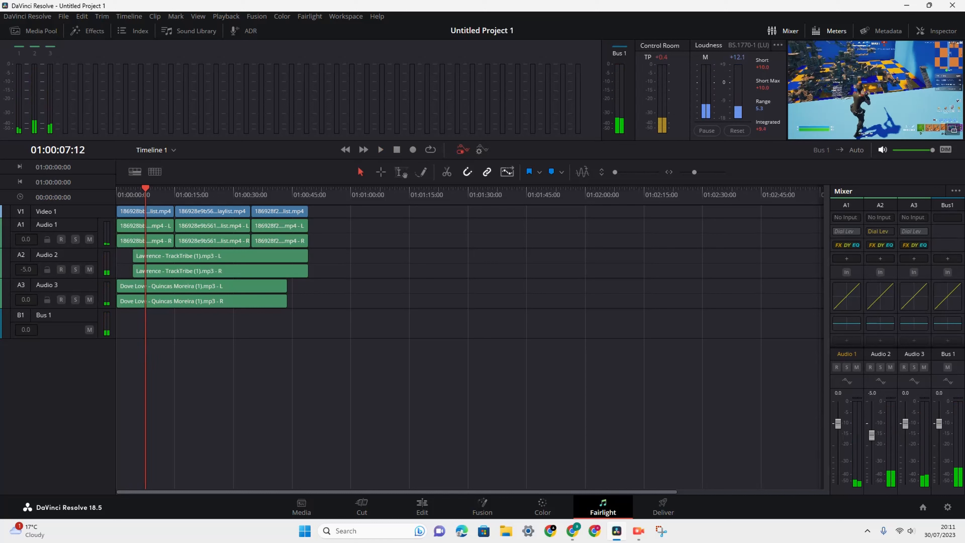
double_click(872, 436)
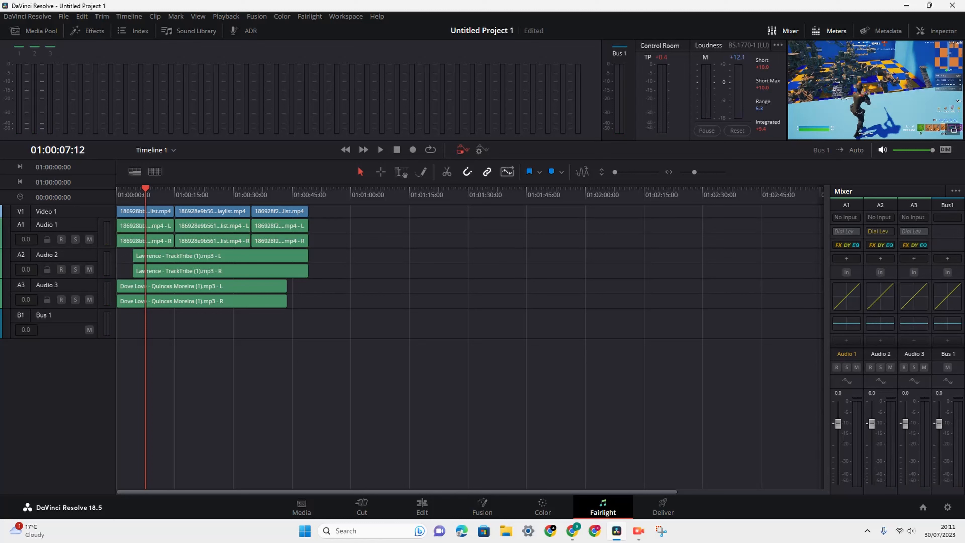
Set the fader levels to +3.2 for Audio 1, +0.2 for Audio 2 and -6.7 for Audio 3, and save the project
mouse_move(871, 423)
left_mouse_down()
mouse_move(871, 449)
mouse_move(871, 405)
mouse_move(872, 423)
left_mouse_up()
key("ctrl+s")
left_click_drag(905, 423, 906, 438)
left_click_drag(838, 423, 837, 417)
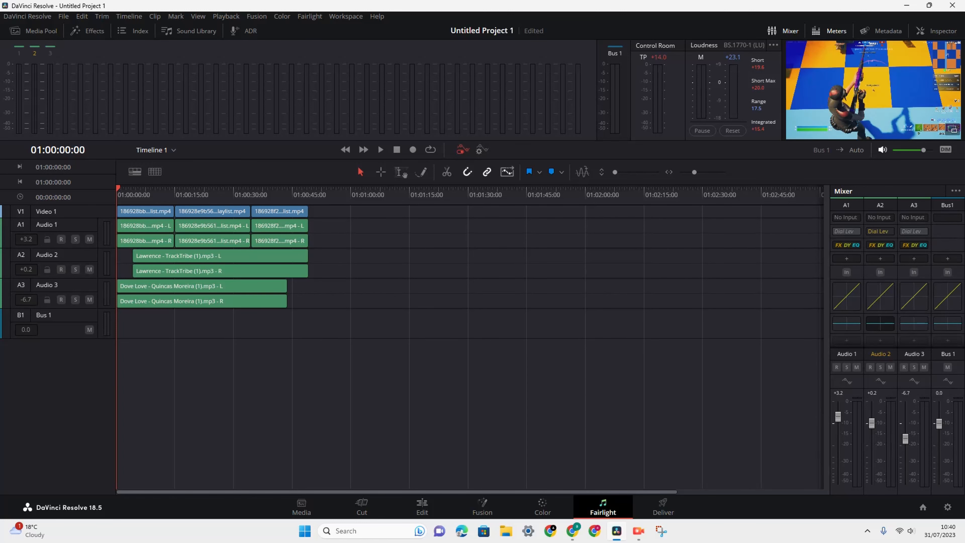
key("ctrl+s")
In Audio 2's equalizer, set band 2 to 91 Hz/+18.1 dB, band 3 to 198 Hz, band 4 to 1k1/+2.9 dB, band 5 to 3k9/-16.8 dB
double_click(880, 323)
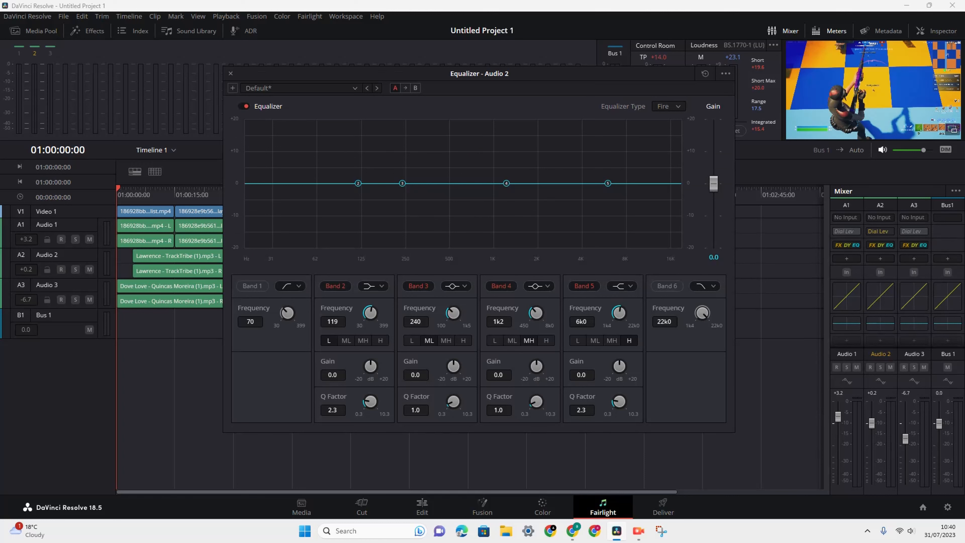
left_click_drag(357, 183, 341, 125)
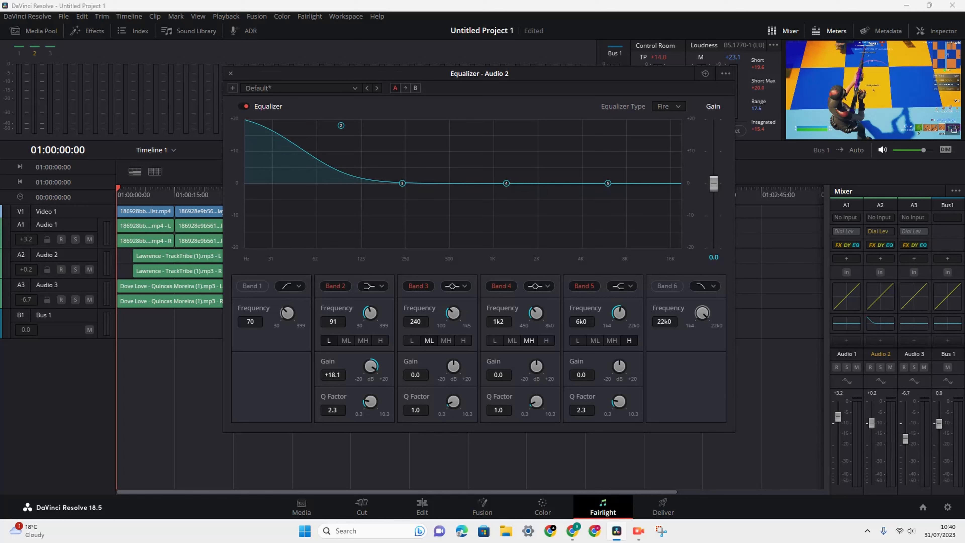
left_click_drag(608, 183, 581, 236)
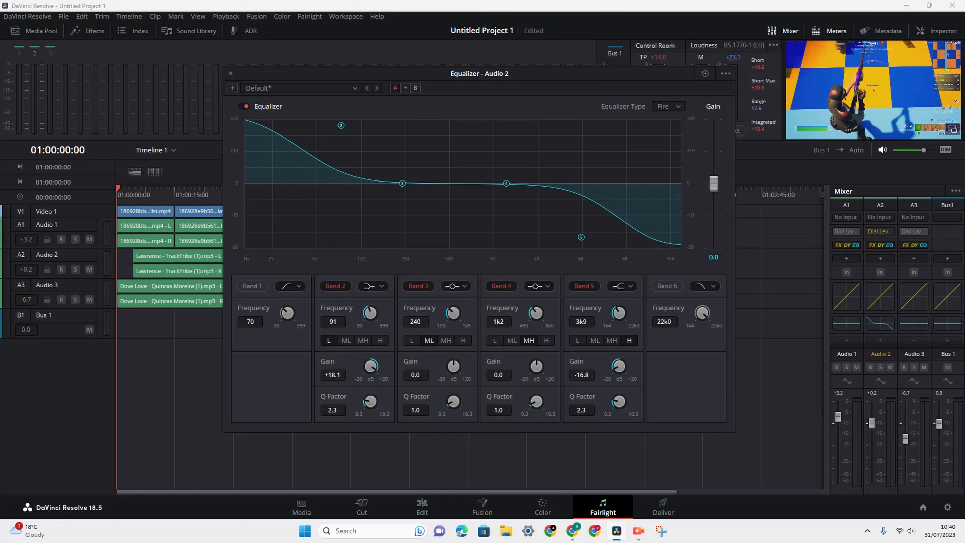
left_click_drag(506, 184, 505, 174)
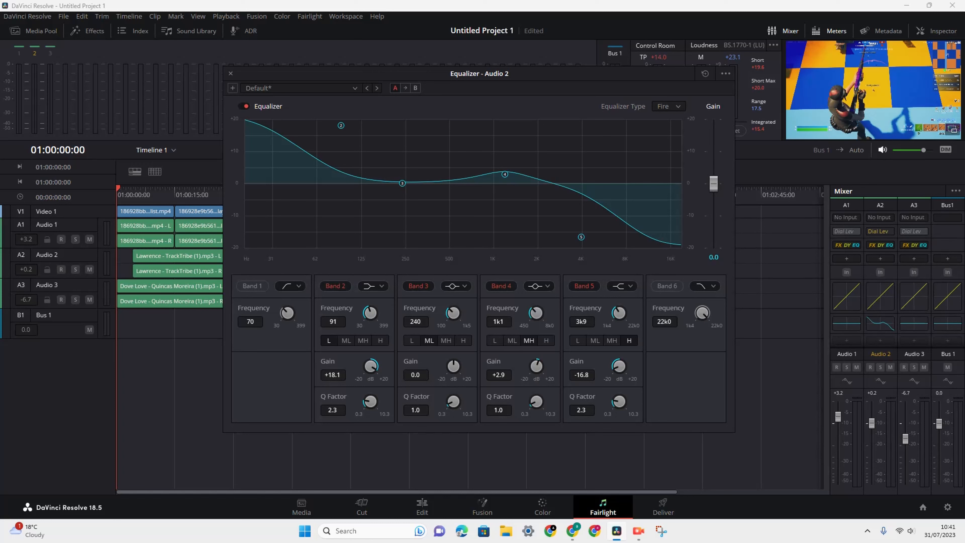
left_click_drag(402, 183, 390, 183)
left_click(231, 73)
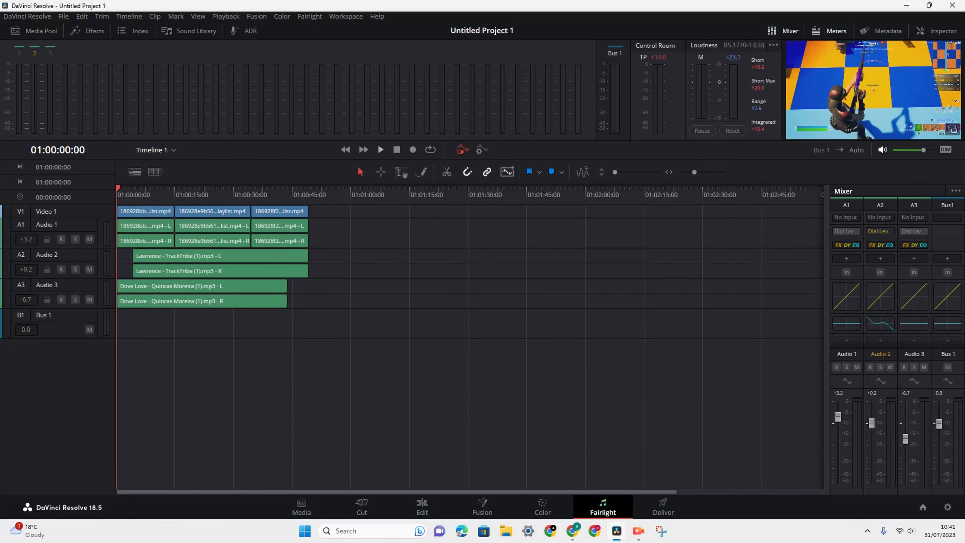
Check the equalized mix in playback and pull band 4 of the Audio 2 equalizer down to a negative gain
key("space")
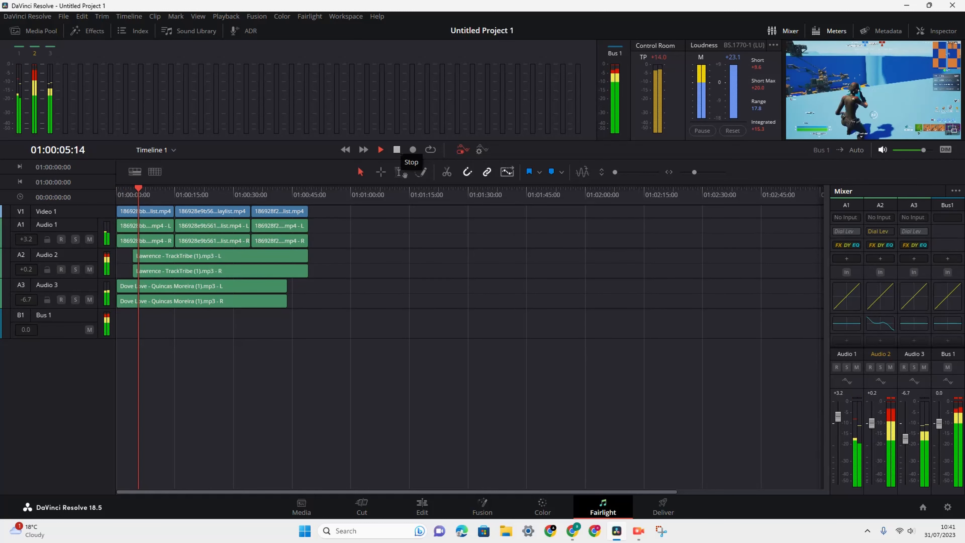
left_click(397, 150)
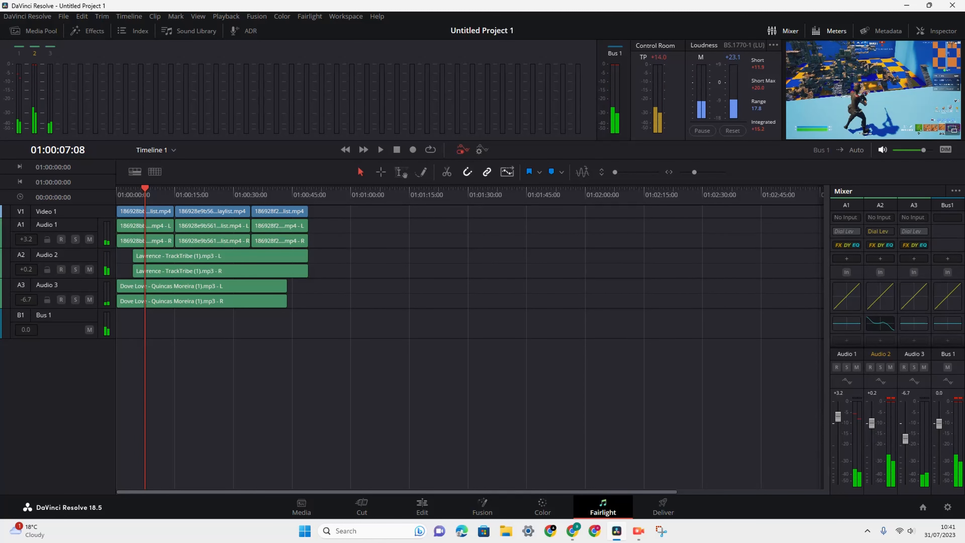
double_click(880, 324)
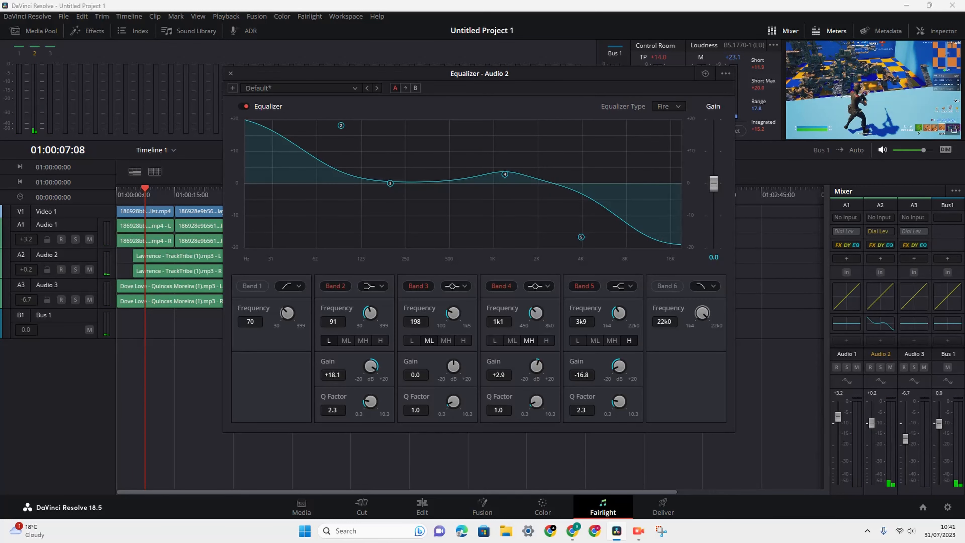
left_click_drag(504, 174, 498, 212)
left_click(230, 74)
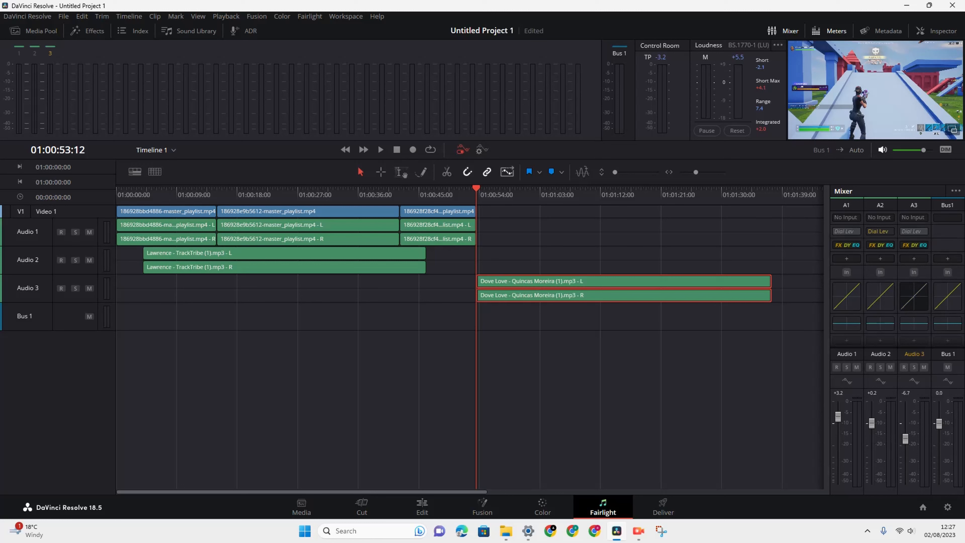
Save the project and open the dynamics processor of Audio 3, playing back its clip
key("ctrl+s")
double_click(913, 296)
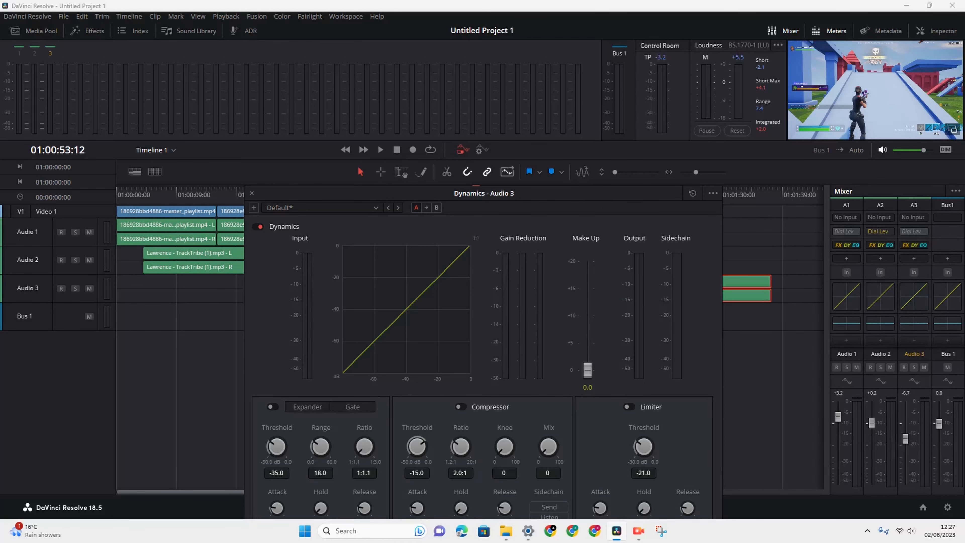
left_click_drag(532, 193, 483, 173)
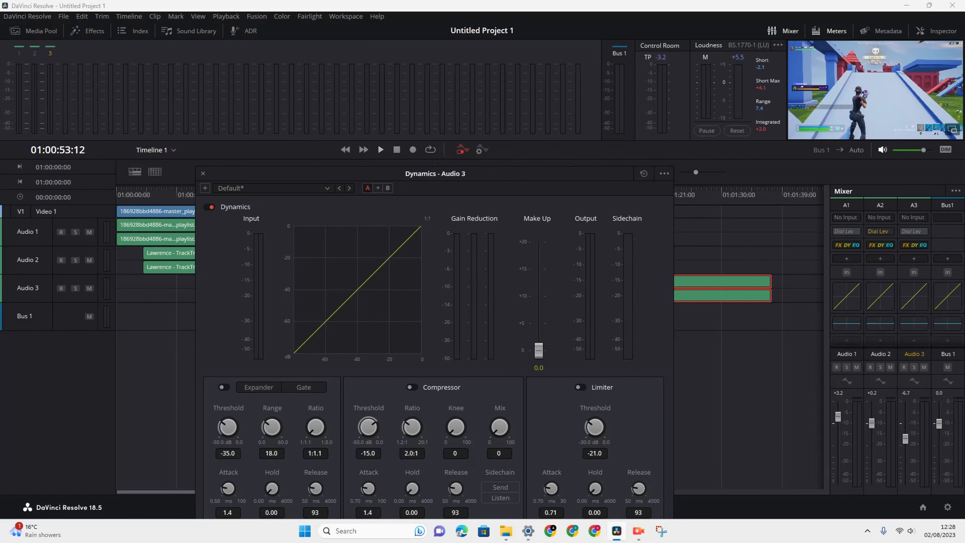
key("space")
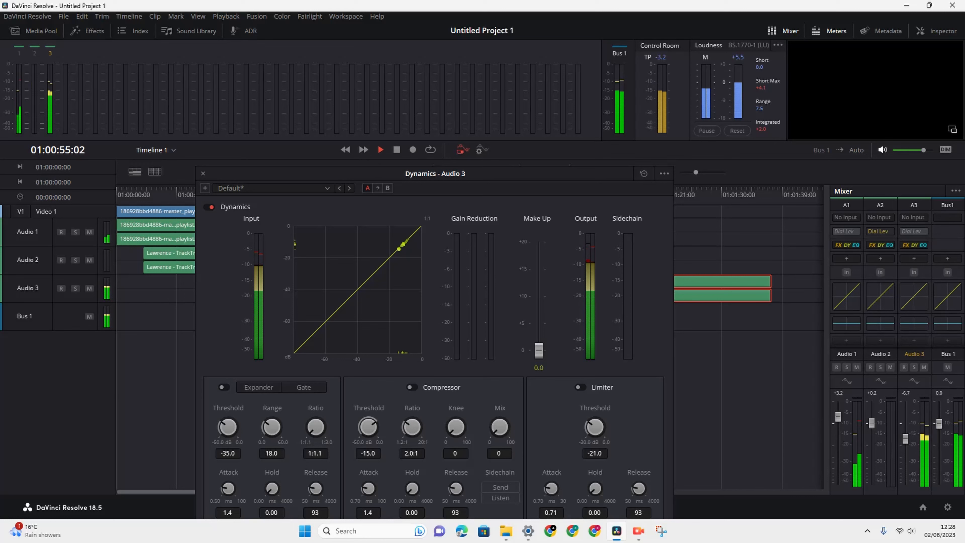
Enable the Audio 3 expander with threshold -14.8, range 43.8 and ratio 1:3.0, and raise the make-up gain
left_click(224, 387)
left_click_drag(272, 427, 273, 394)
left_click_drag(316, 427, 316, 353)
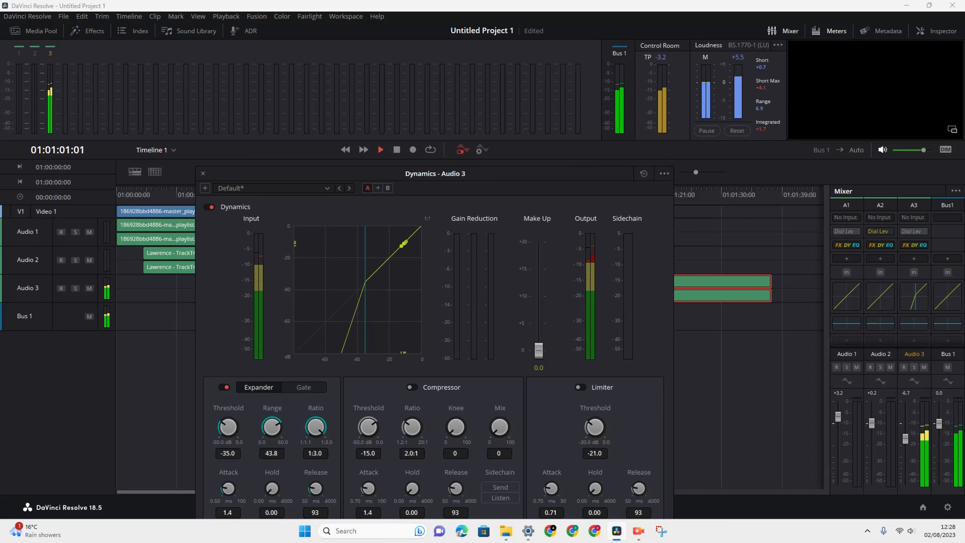
left_click_drag(228, 426, 228, 391)
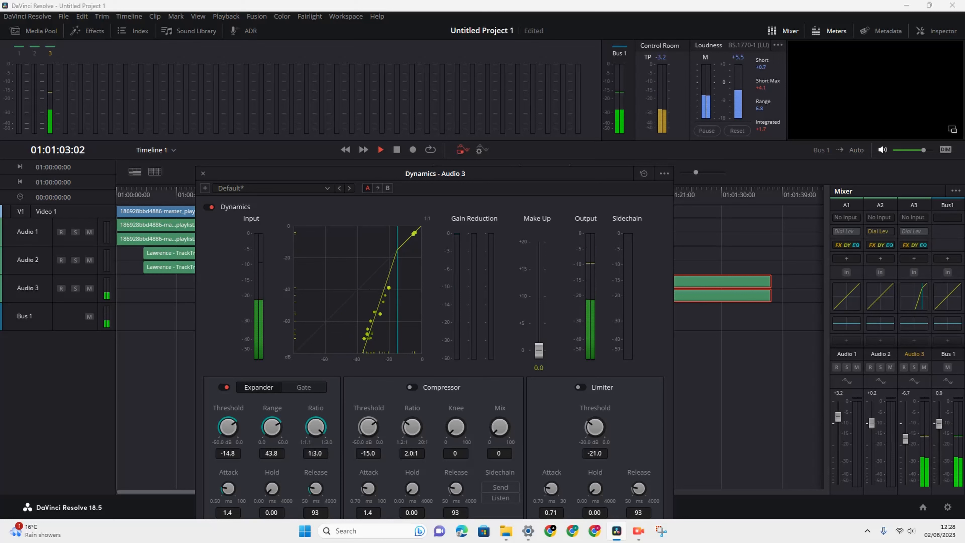
mouse_move(315, 427)
left_mouse_down()
mouse_move(316, 499)
mouse_move(316, 427)
left_mouse_up()
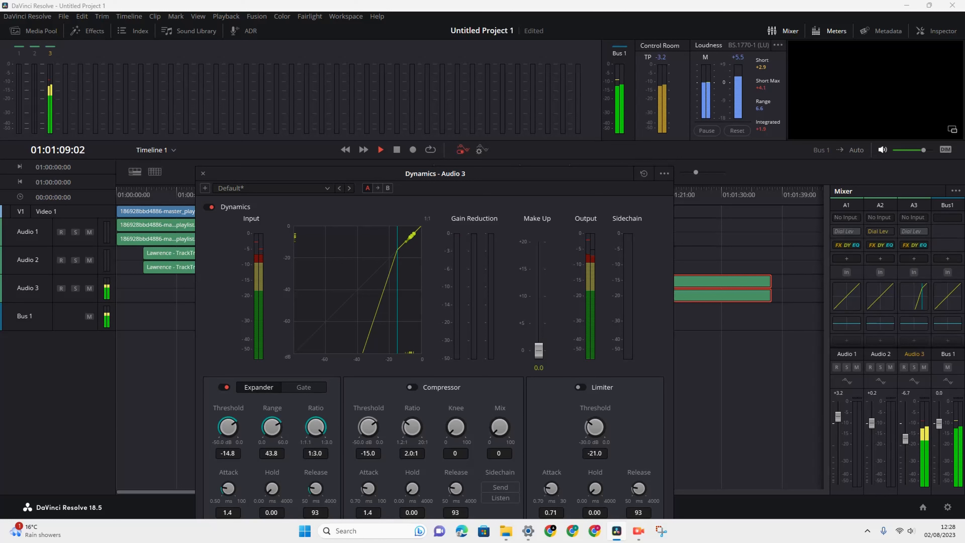
left_click_drag(538, 350, 539, 284)
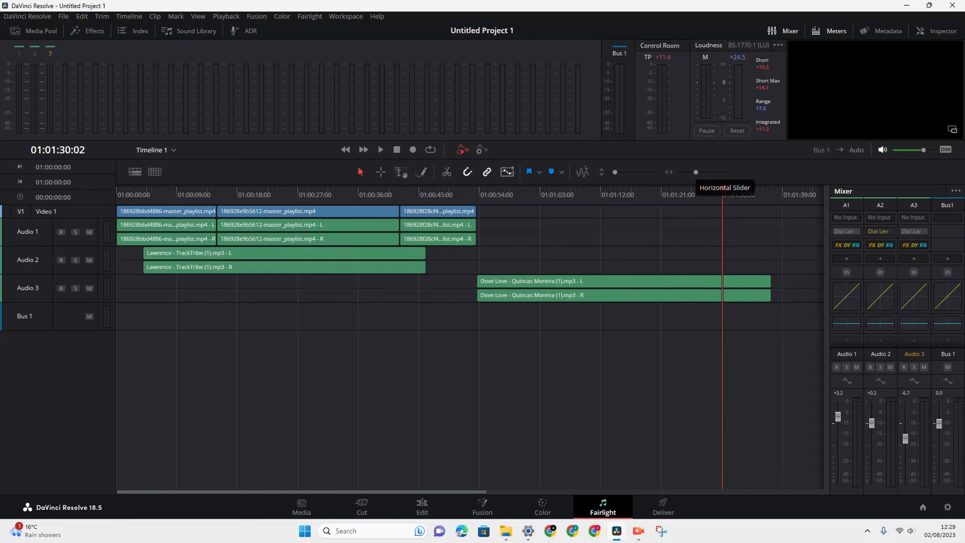
Zoom the timeline in and out, ending with the clips of all tracks in view
mouse_move(696, 172)
left_mouse_down()
mouse_move(685, 172)
mouse_move(697, 173)
left_mouse_up()
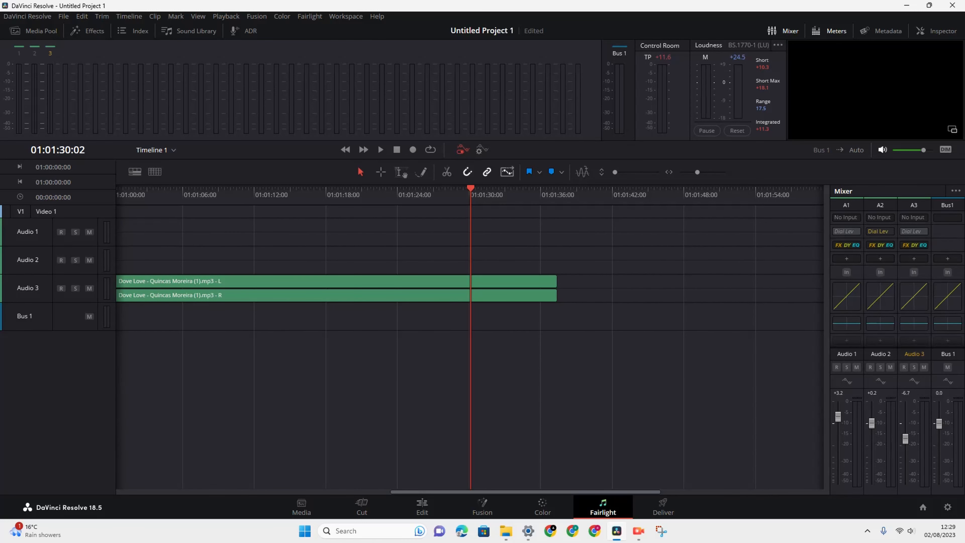
key("ctrl+minus")
key("ctrl+minus")
key("ctrl+minus")
key("ctrl+minus")
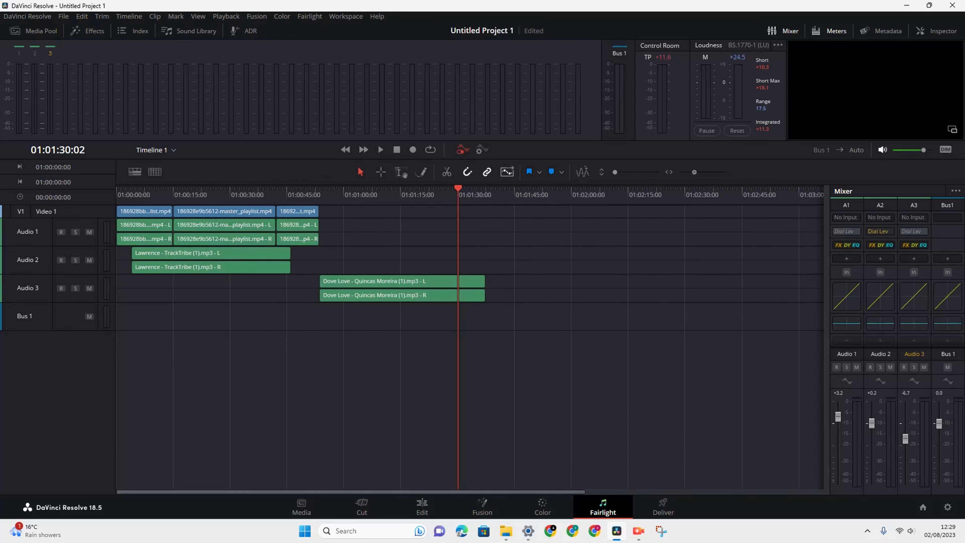
key("ctrl+equal")
key("ctrl+equal")
key("ctrl+equal")
key("ctrl+equal")
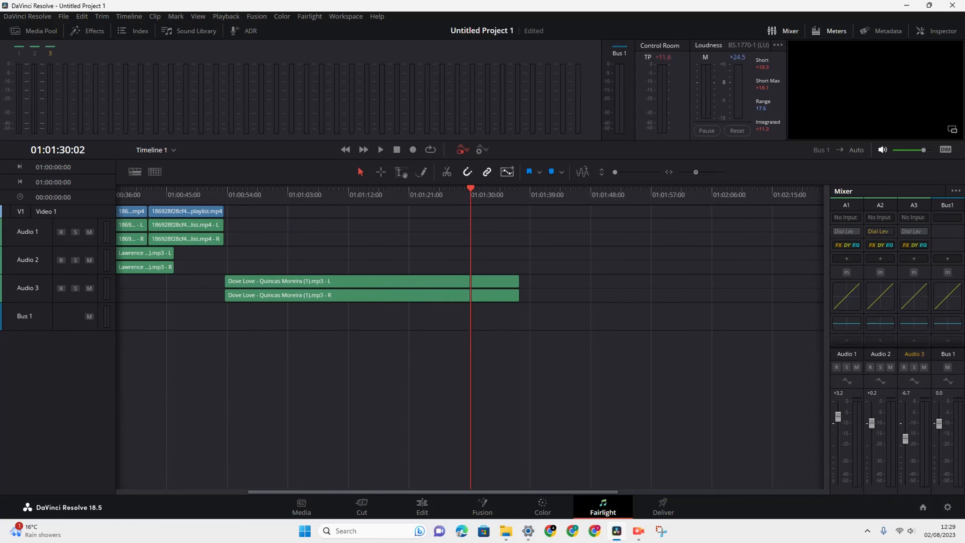
key("ctrl+minus")
key("ctrl+minus")
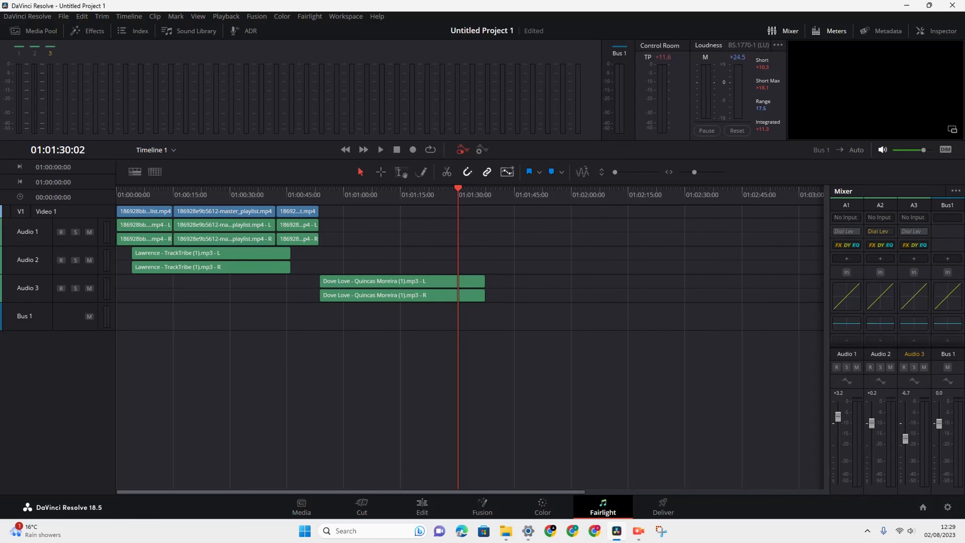
Try different track heights on the timeline, settling on a compact height that shows all audio tracks and Bus 1
scroll(470, 346, "down", 1)
scroll(469, 347, "up", 8)
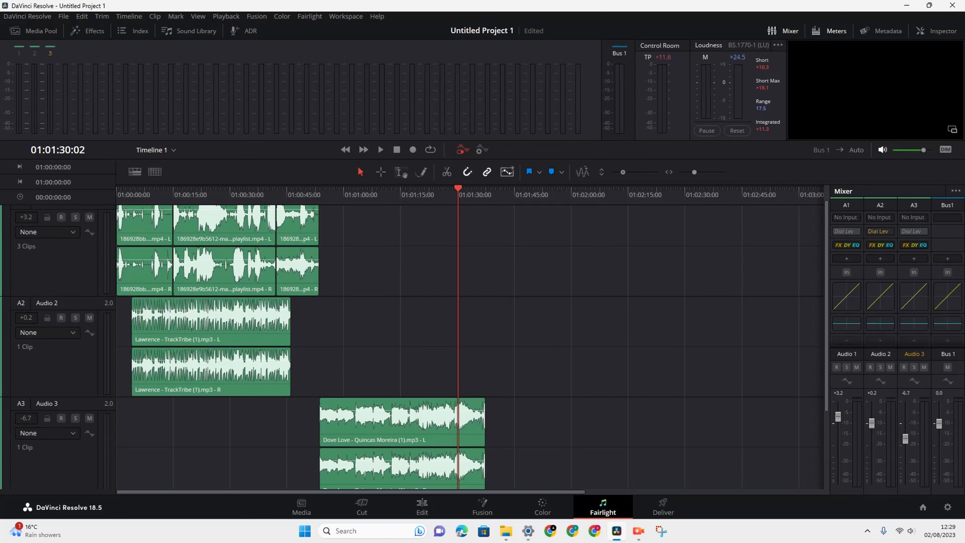
scroll(470, 346, "down", 9)
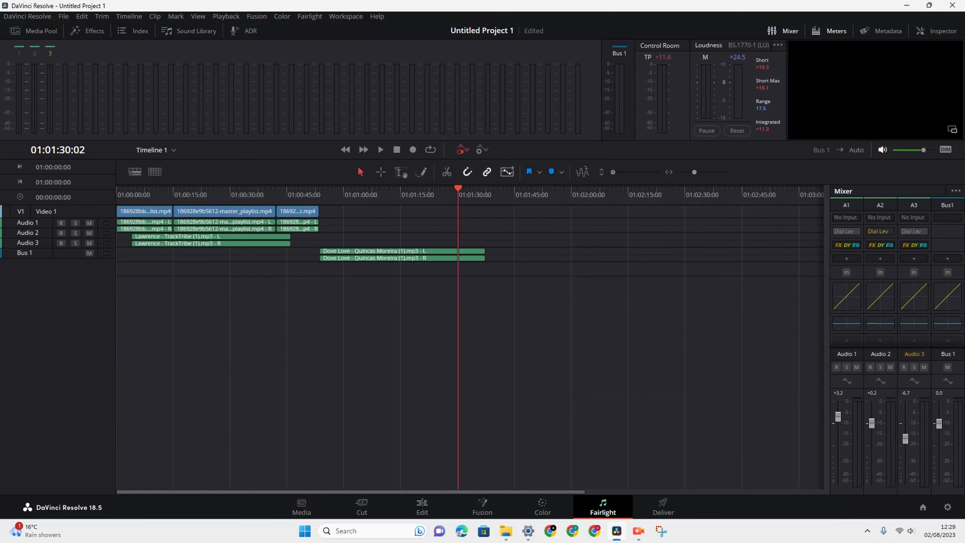
scroll(469, 346, "up", 2)
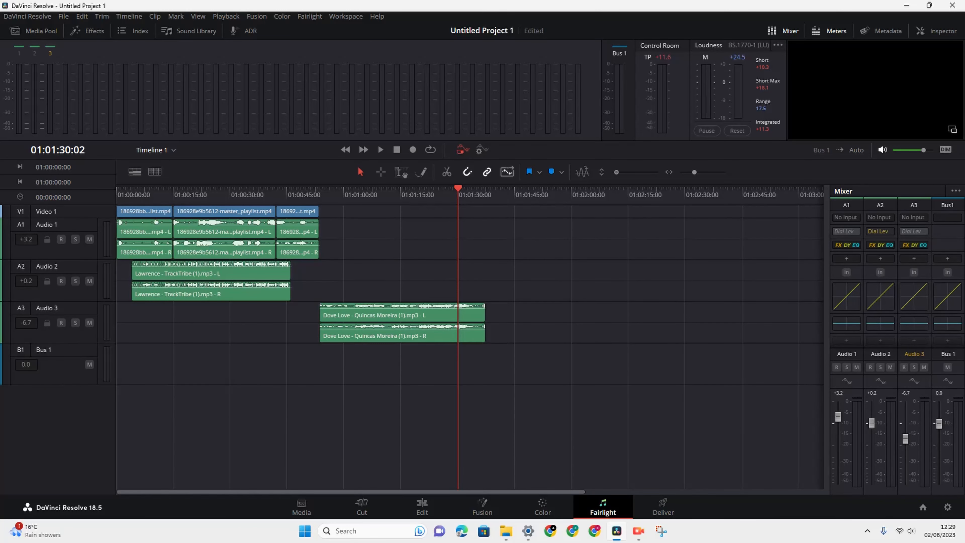
scroll(469, 346, "down", 1)
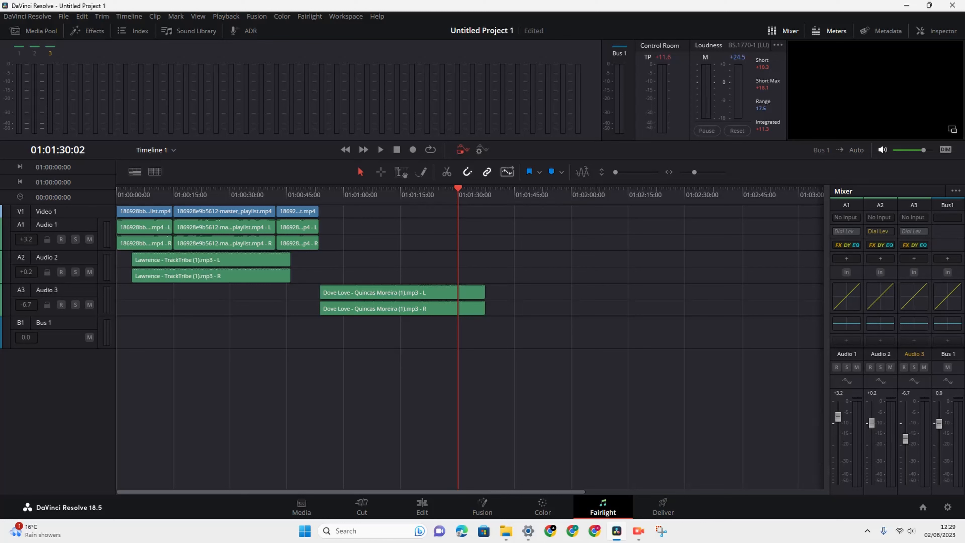
Add timeline markers at 01:01:16:17 and about 01:00:48, saving the project, and move the first marker to about 01:01:00
left_click_drag(458, 188, 407, 189)
key("m")
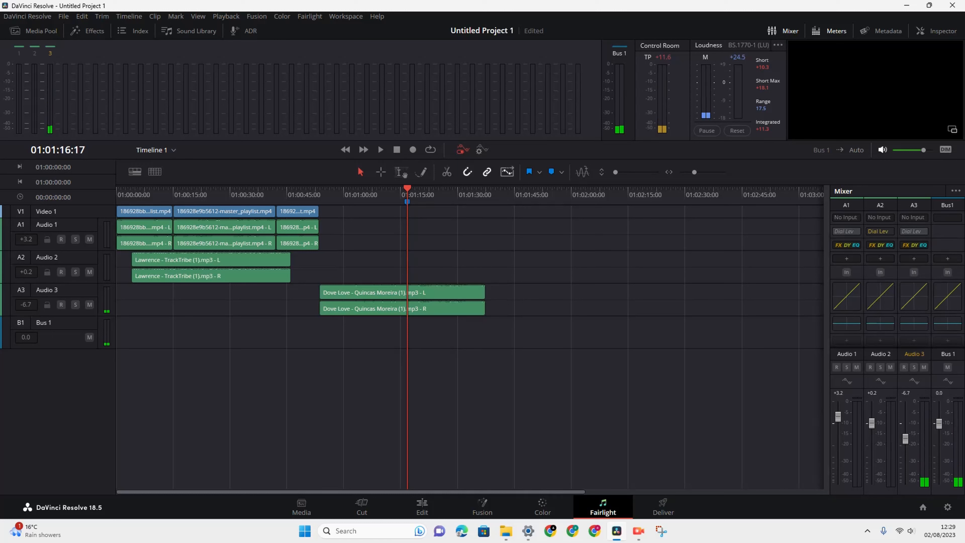
key("ctrl+s")
mouse_move(407, 189)
left_mouse_down()
mouse_move(299, 188)
mouse_move(407, 189)
left_mouse_up()
left_click(551, 171)
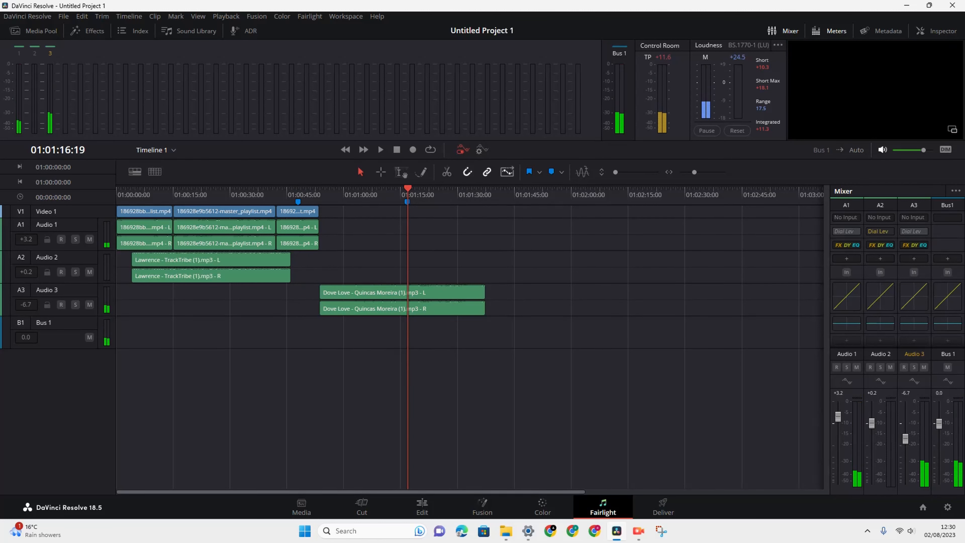
left_click(407, 201)
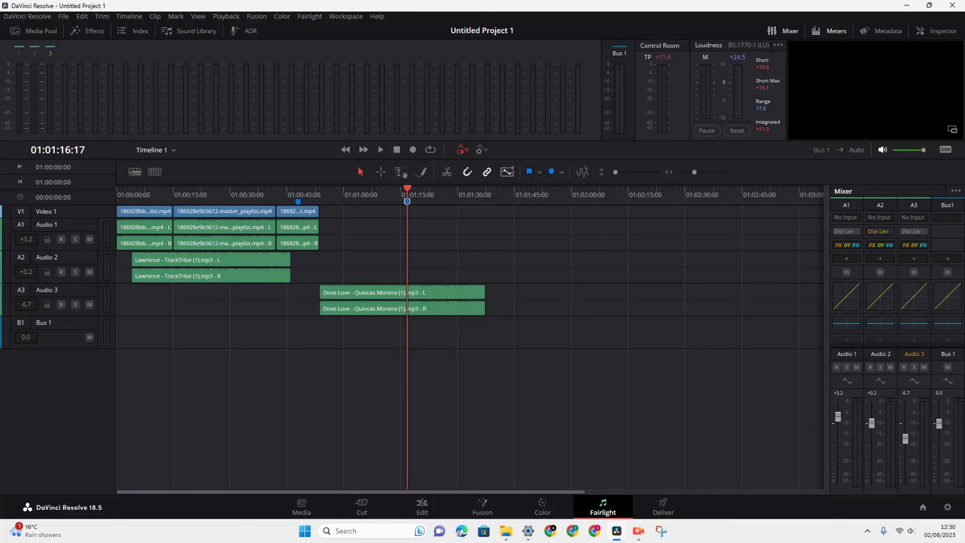
mouse_move(407, 202)
left_mouse_down()
mouse_move(343, 201)
mouse_move(365, 202)
left_mouse_up()
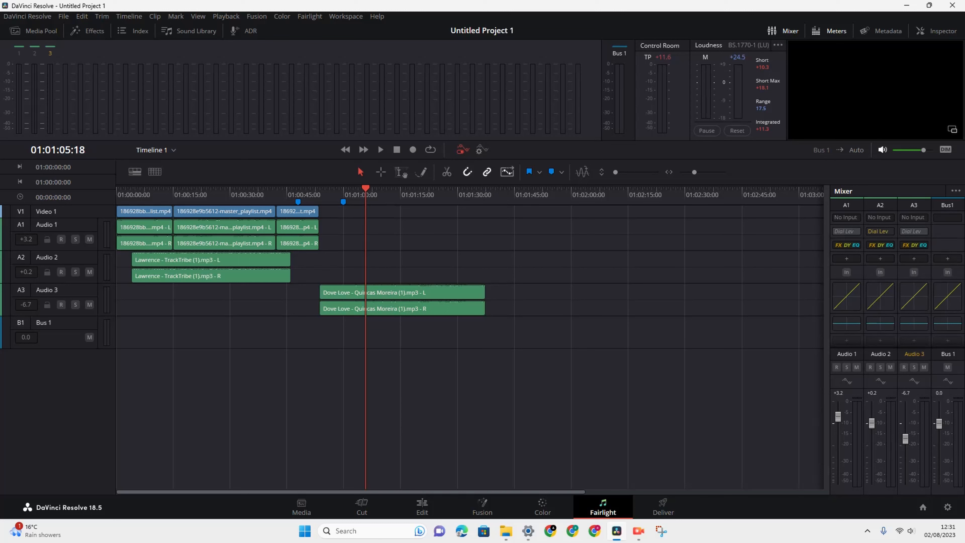
Split the Dove Love clip on Audio 3 at 01:01:05:18
left_click(410, 304)
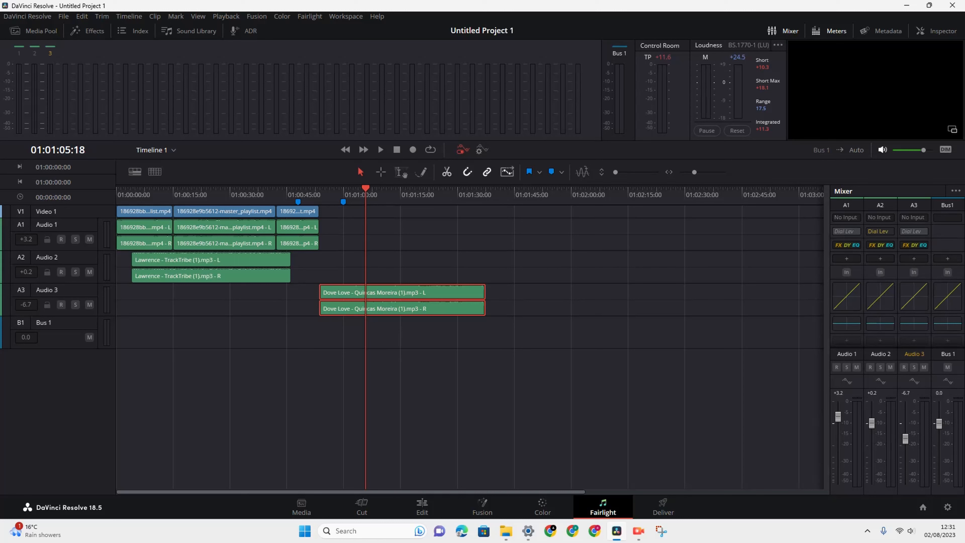
left_click(447, 171)
Split the second Audio 1 clip and the Lawrence clip on Audio 2 at 01:00:30:06
left_click_drag(365, 188, 231, 188)
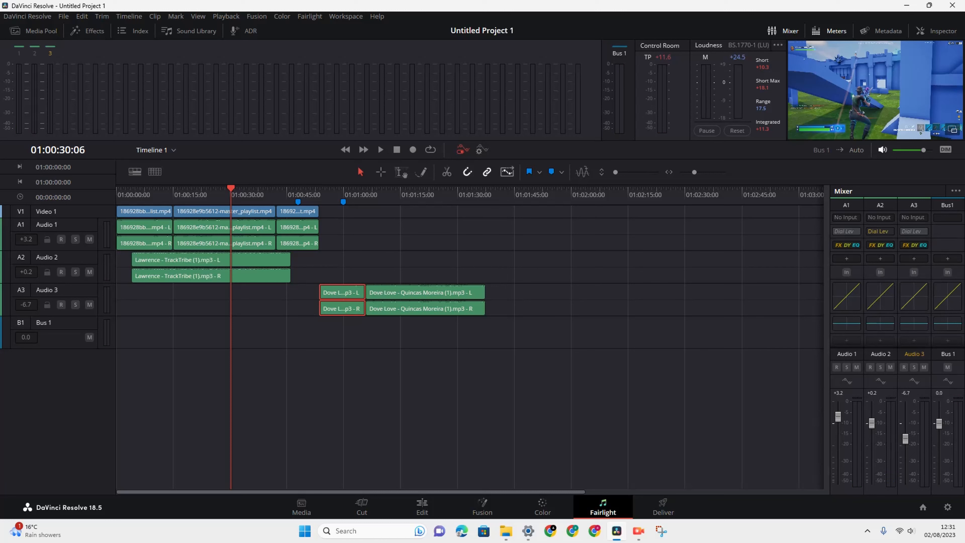
left_click(224, 212)
left_click(225, 228)
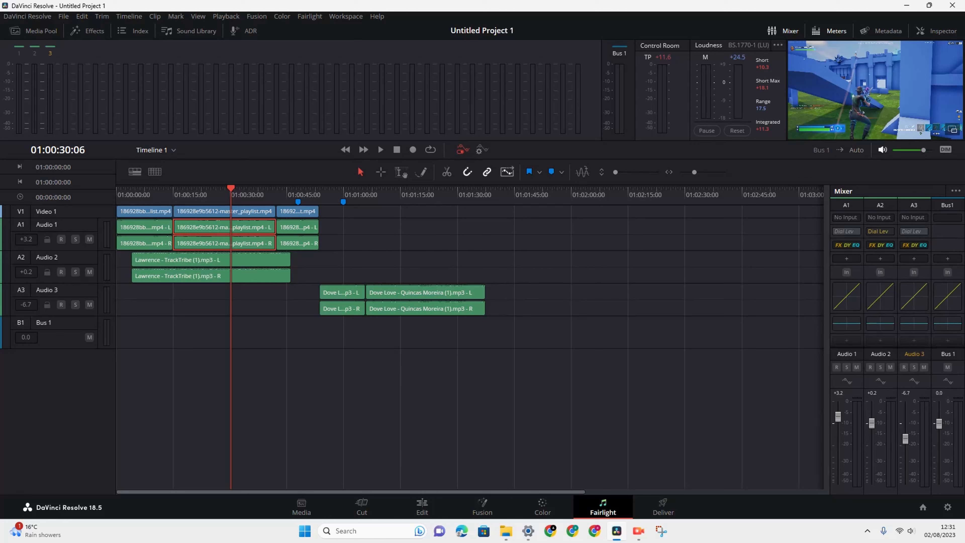
left_click(224, 262)
left_click(224, 232)
left_click(447, 172)
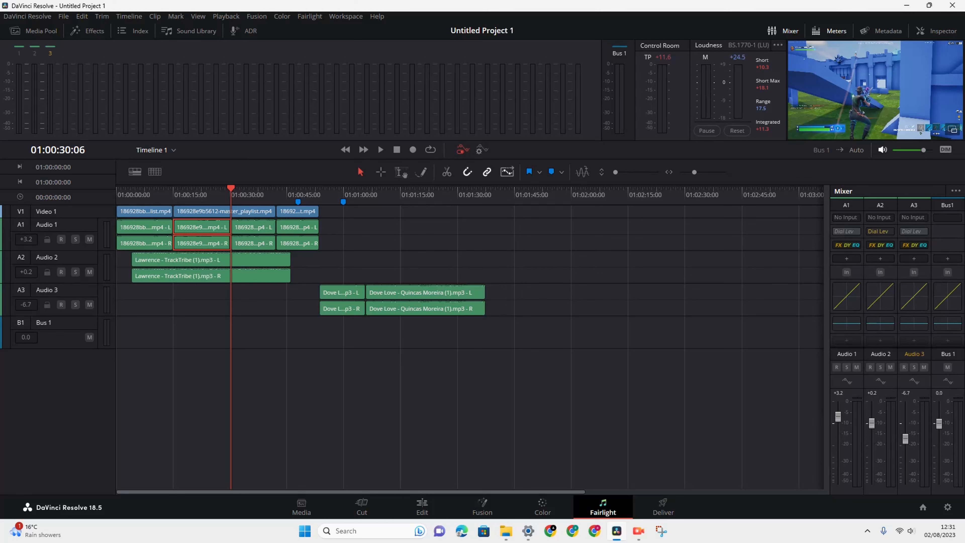
left_click(224, 266)
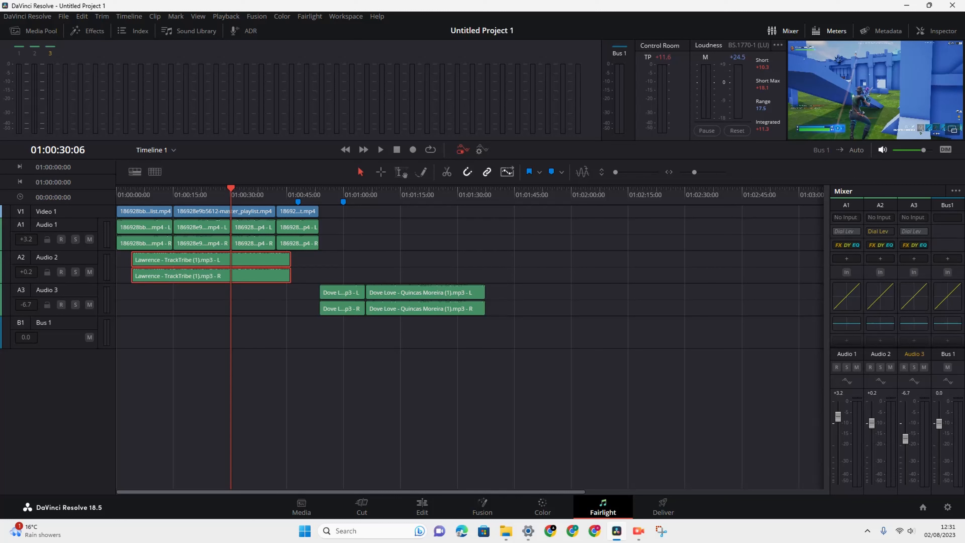
left_click(446, 172)
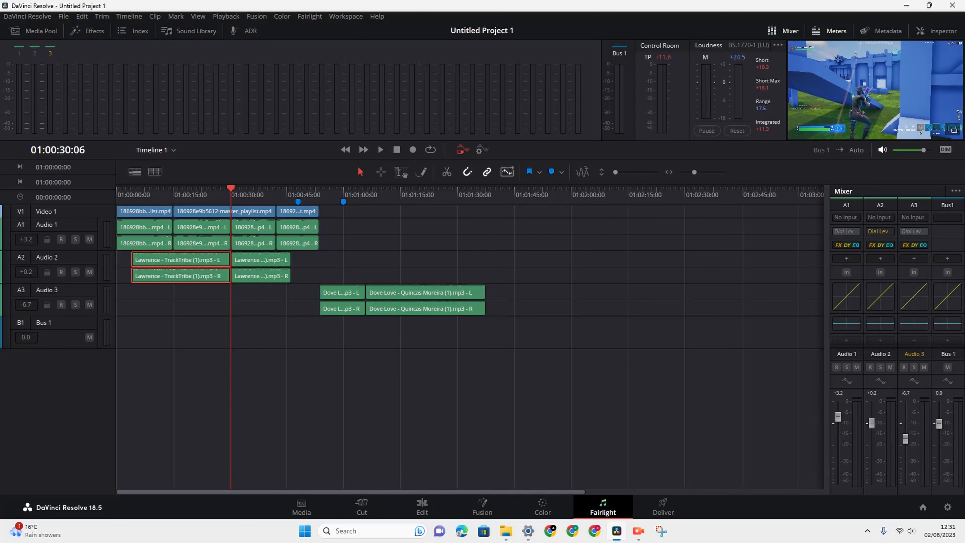
Move the playhead back to 01:00:27:14
left_click_drag(231, 188, 221, 188)
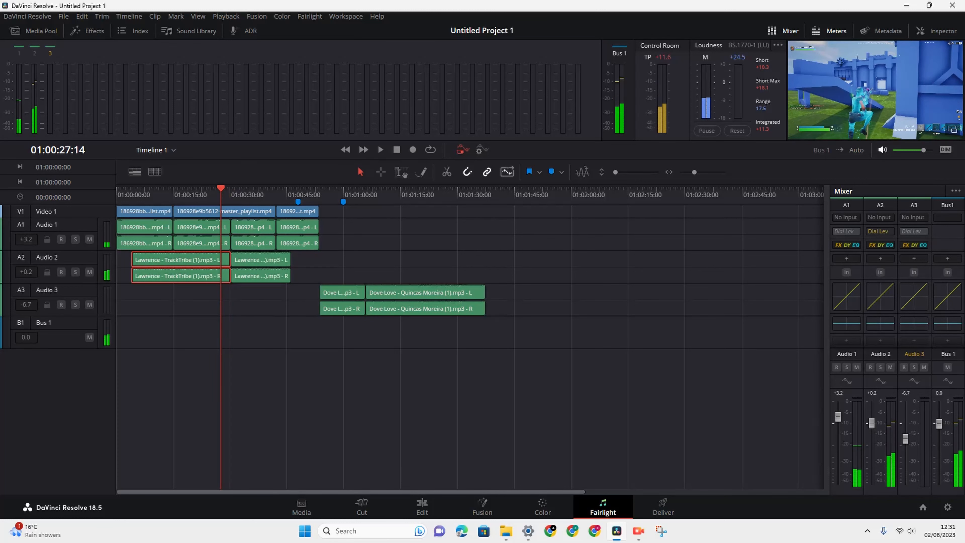